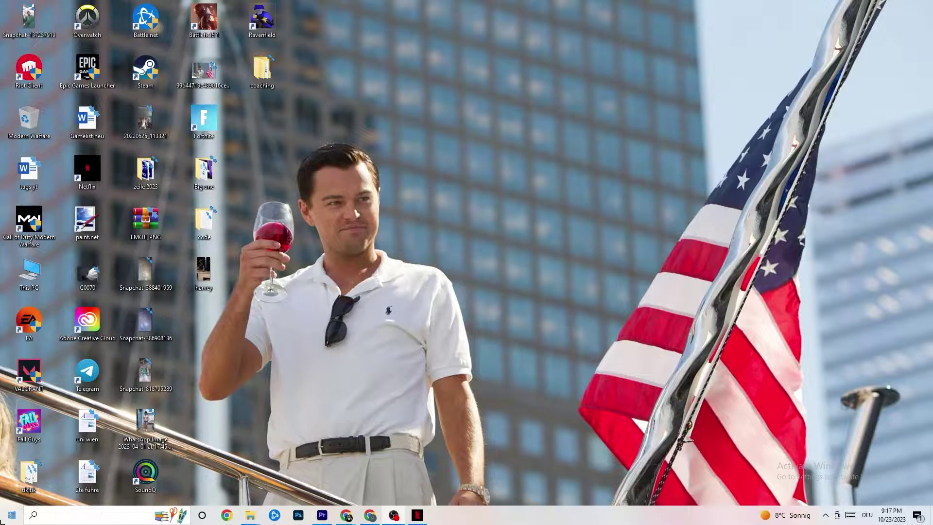
Step: Open the system display settings in Windows Settings and check the display's color profile options
left_click(11, 508)
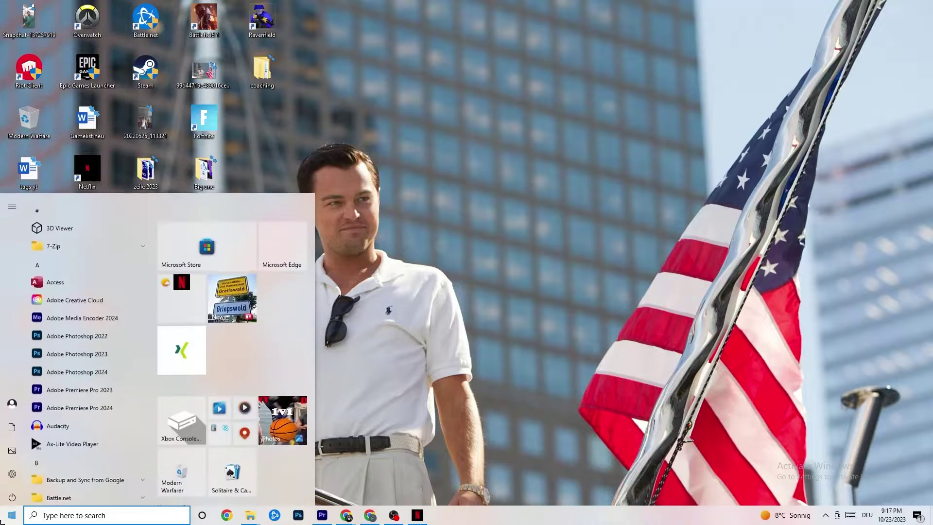
left_click(12, 470)
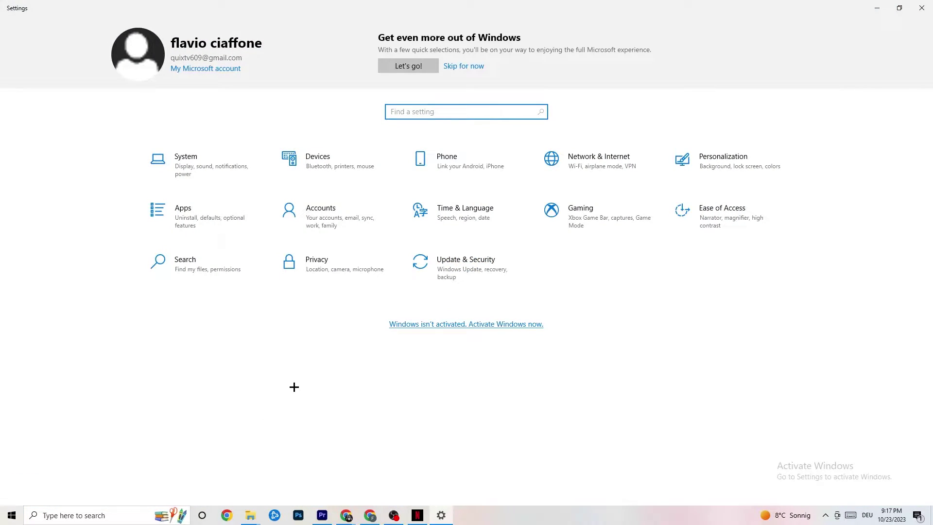
left_click(201, 168)
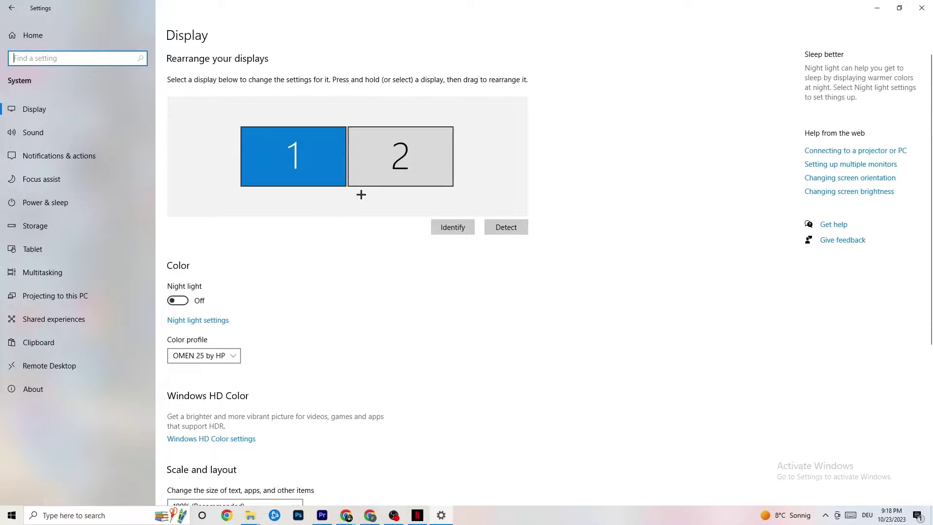
scroll(298, 207, "down", 5)
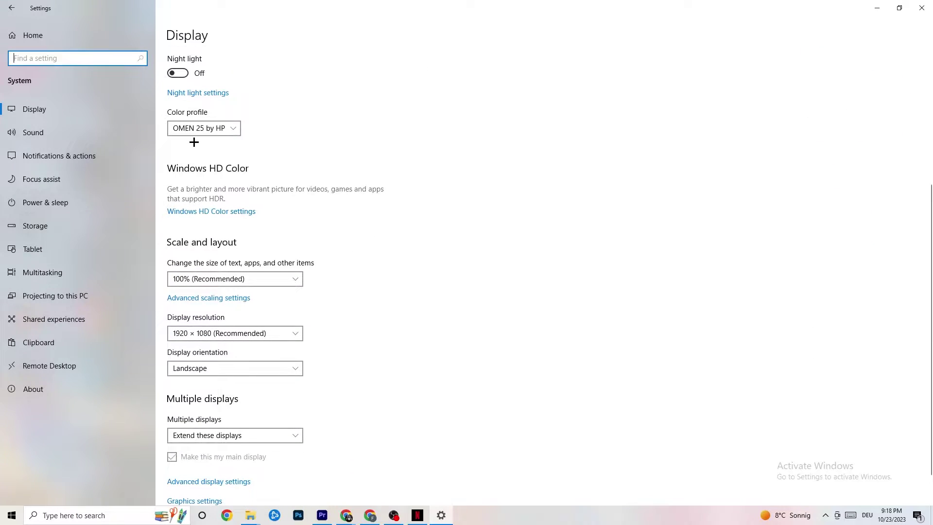
left_click(209, 128)
left_click(208, 128)
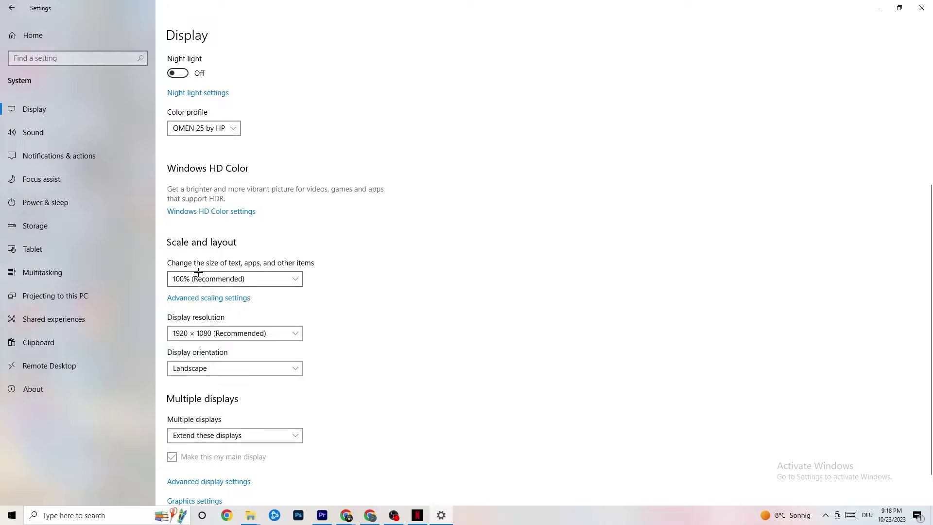
Step: Review the available text and app scaling sizes and the display resolution choices without changing them
left_click(286, 279)
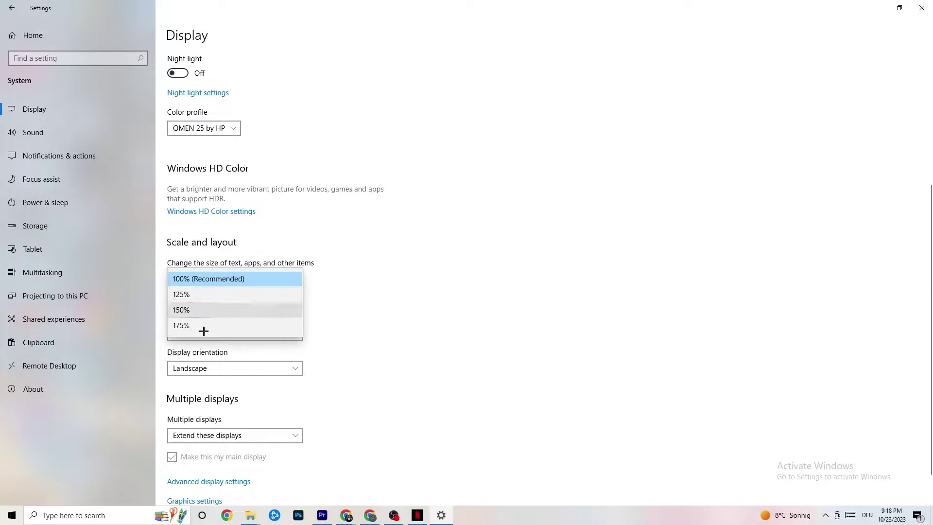
left_click(399, 239)
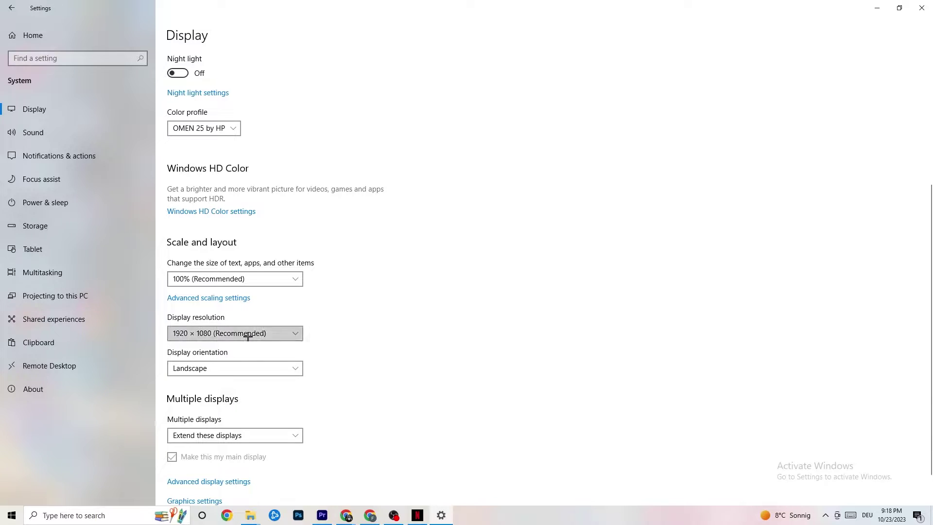
left_click(295, 333)
left_click(407, 301)
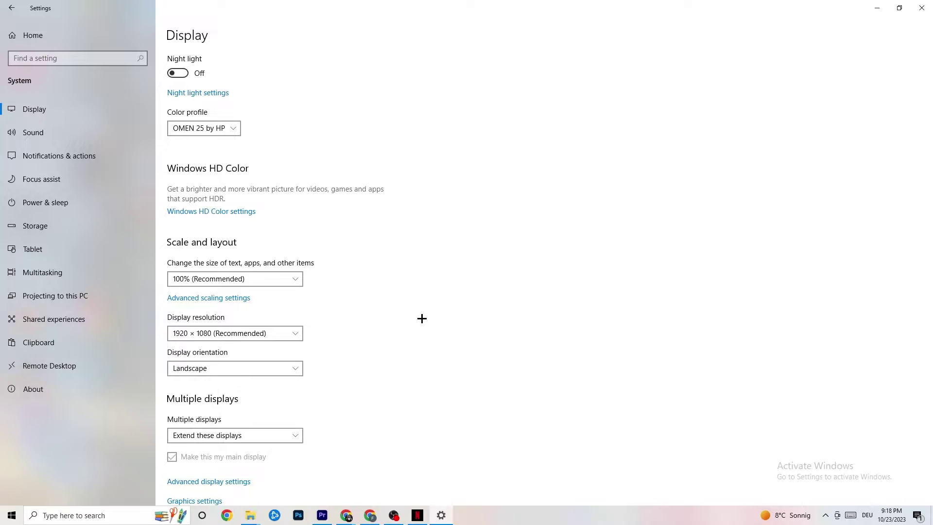
left_click(294, 333)
left_click(387, 312)
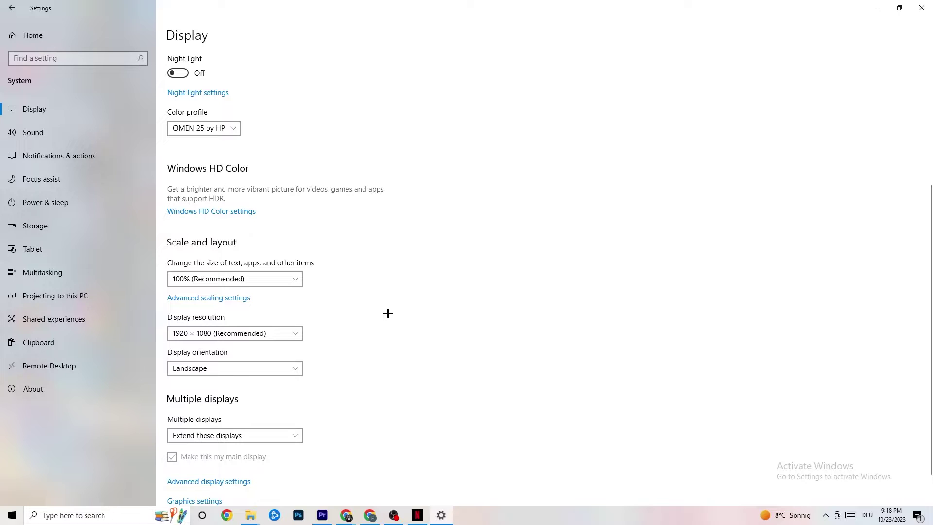
Step: Review the Storage Sense configuration, including the recycle bin deletion intervals, and return to the Settings home page
left_click(61, 233)
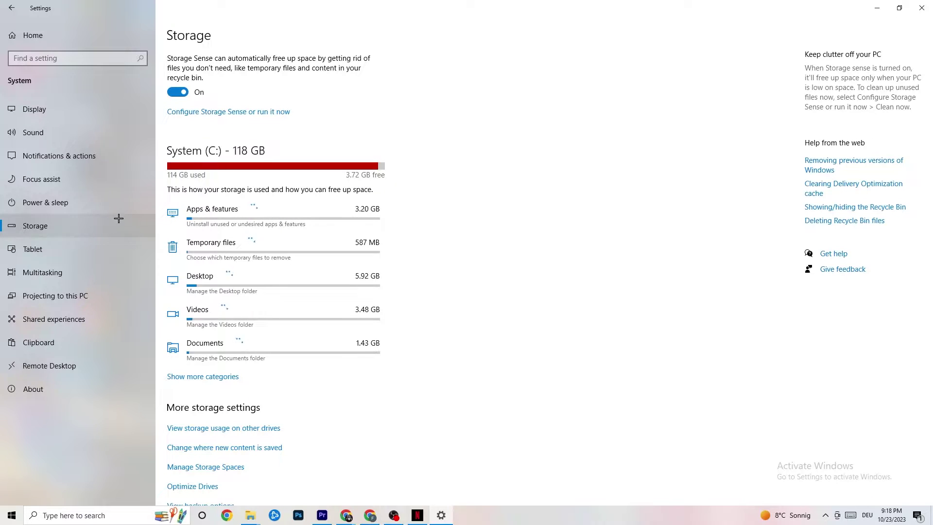
left_click(269, 112)
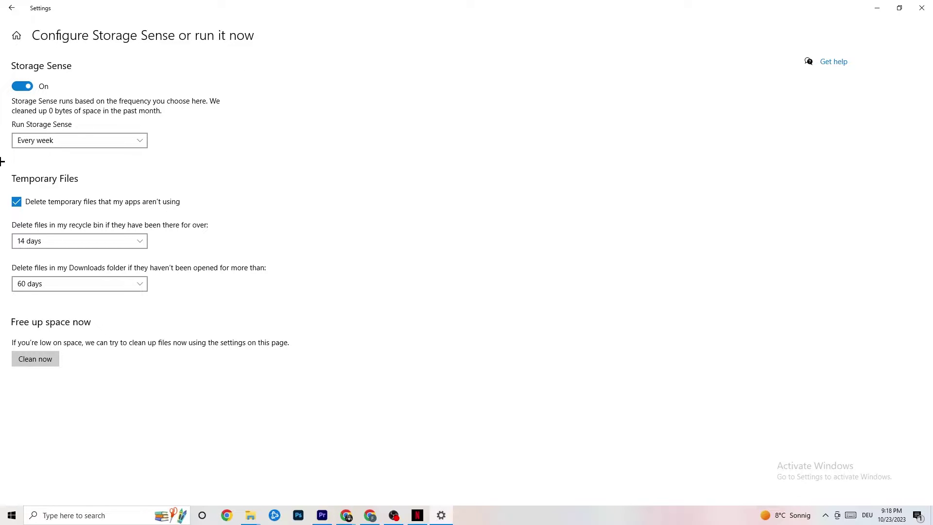
left_click(76, 241)
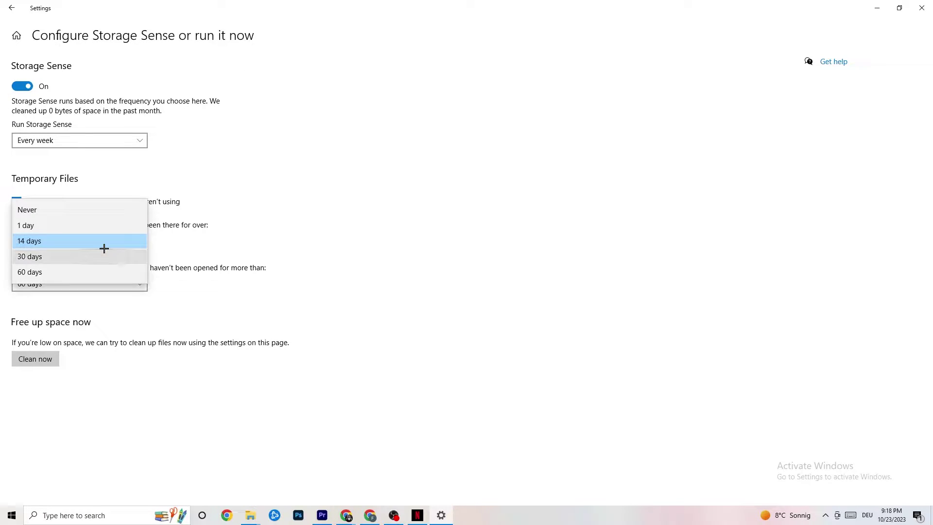
left_click(208, 190)
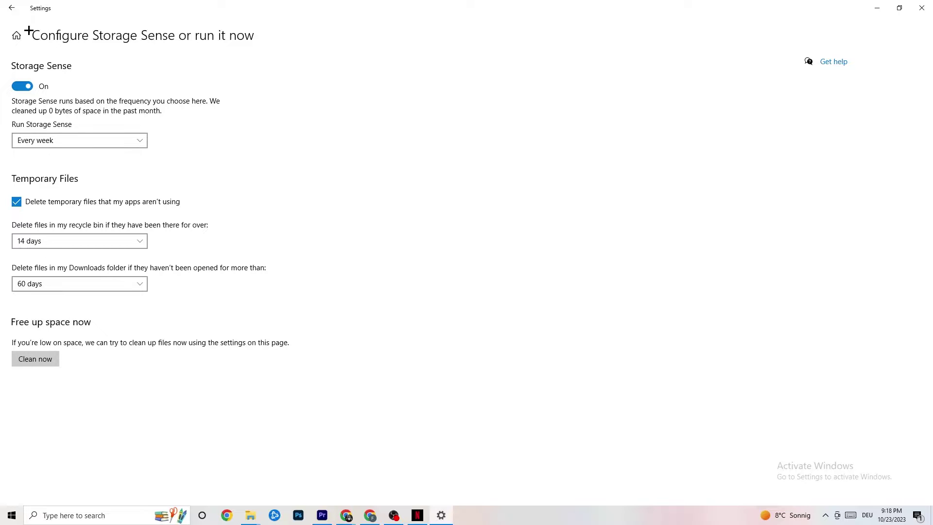
left_click(9, 5)
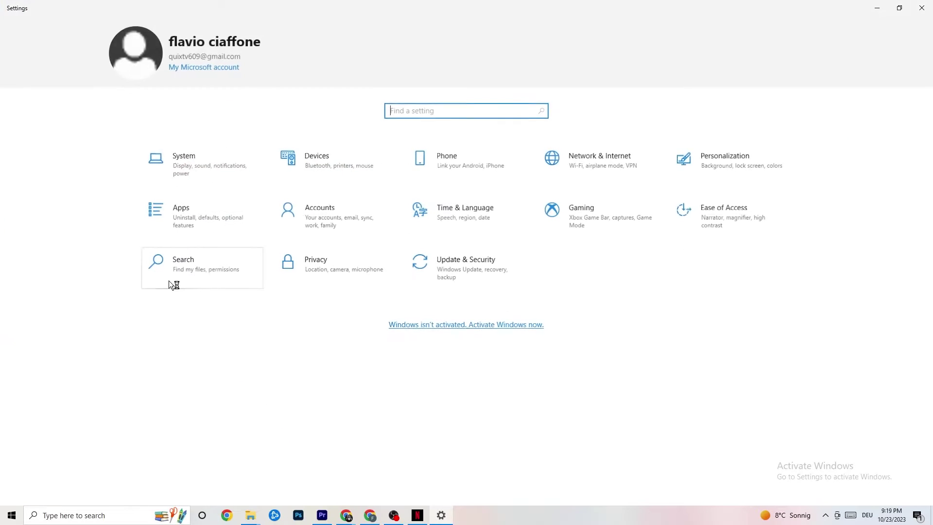
Step: Check the available power plans through the additional power settings of Power & sleep, and return to the Settings home page
left_click(209, 174)
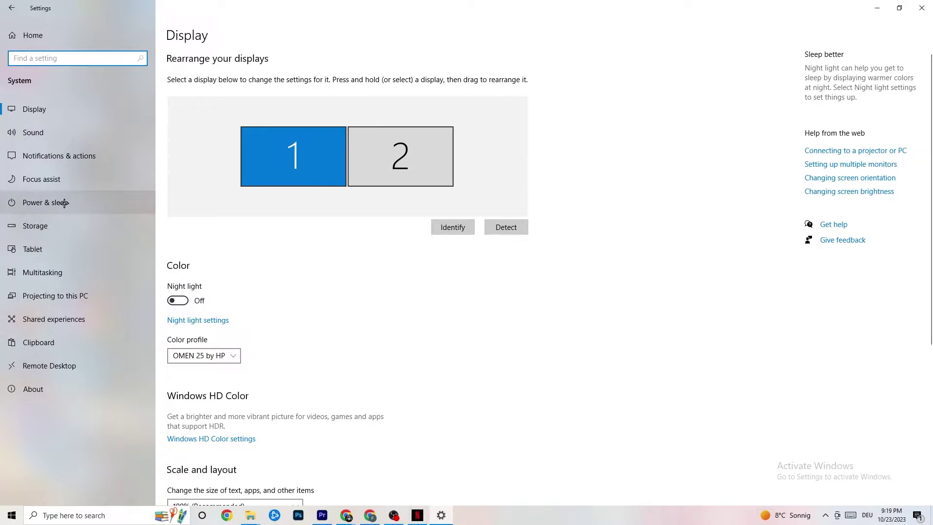
left_click(35, 201)
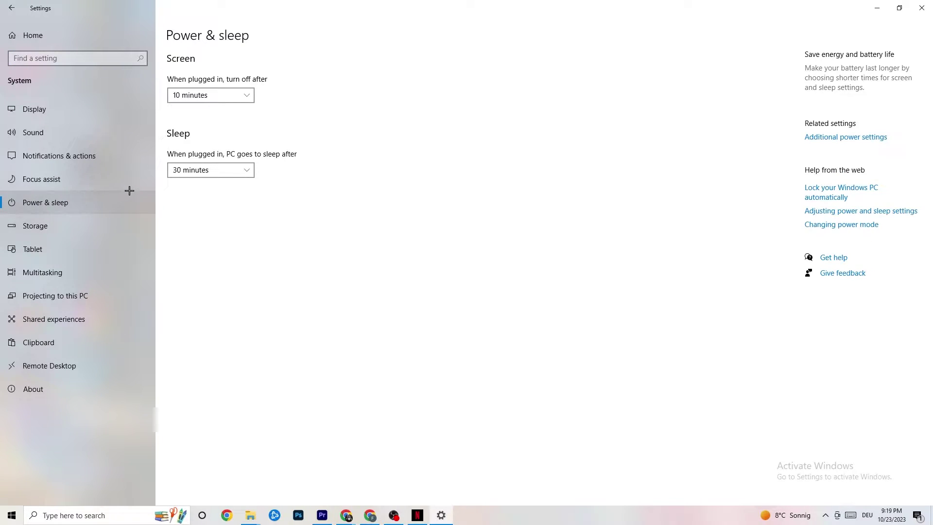
left_click(834, 140)
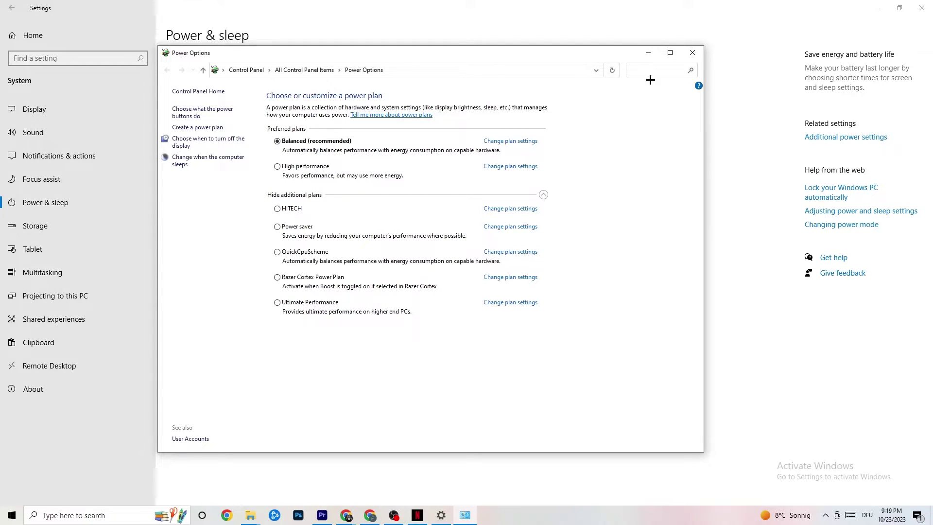
left_click(695, 55)
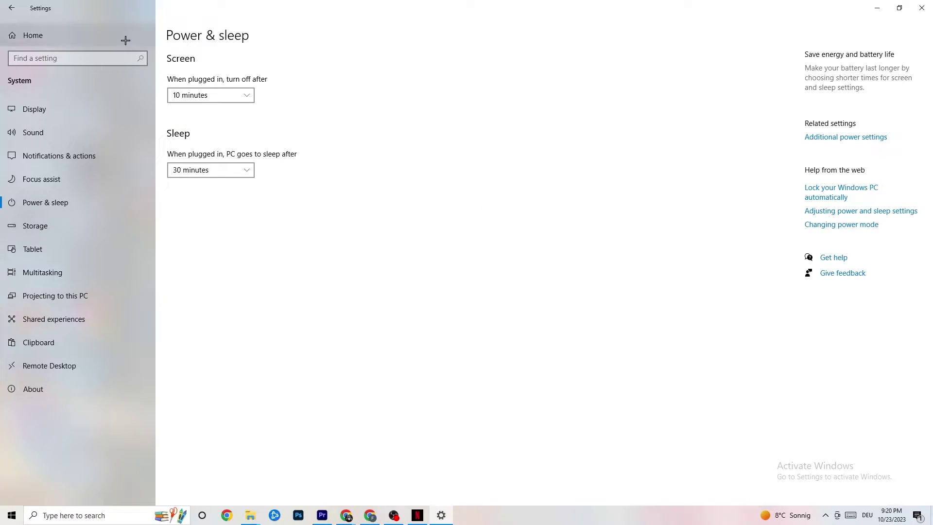
left_click(16, 7)
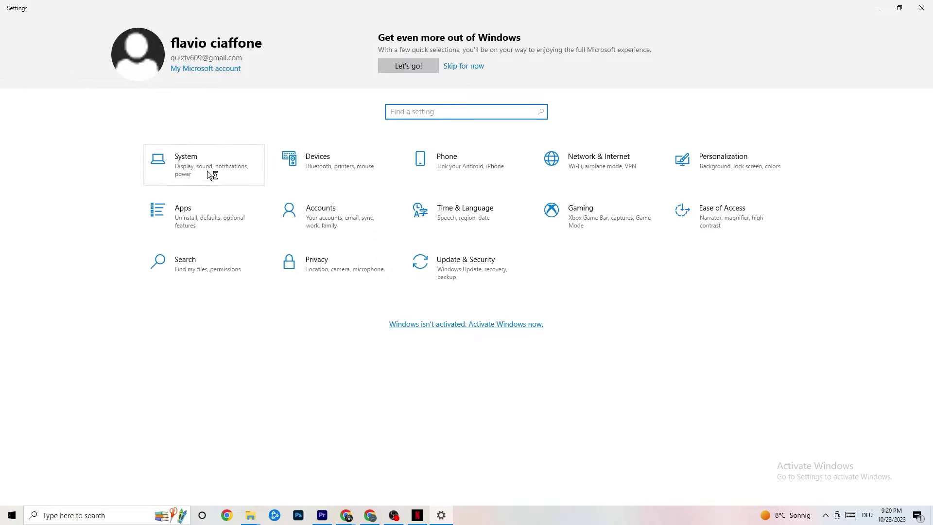
Step: Open the Gaming settings and review the Xbox Game Bar toggle, controller option and keyboard shortcuts
left_click(592, 226)
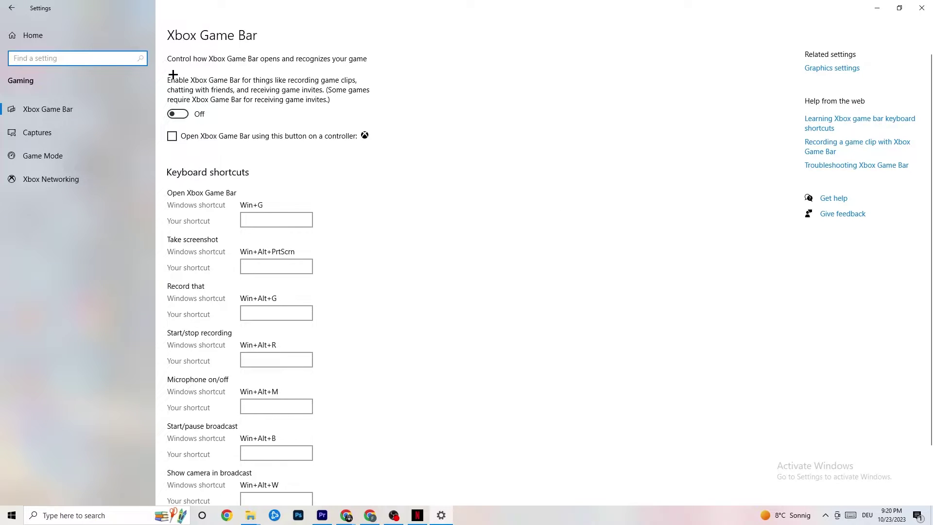
scroll(333, 222, "down", 2)
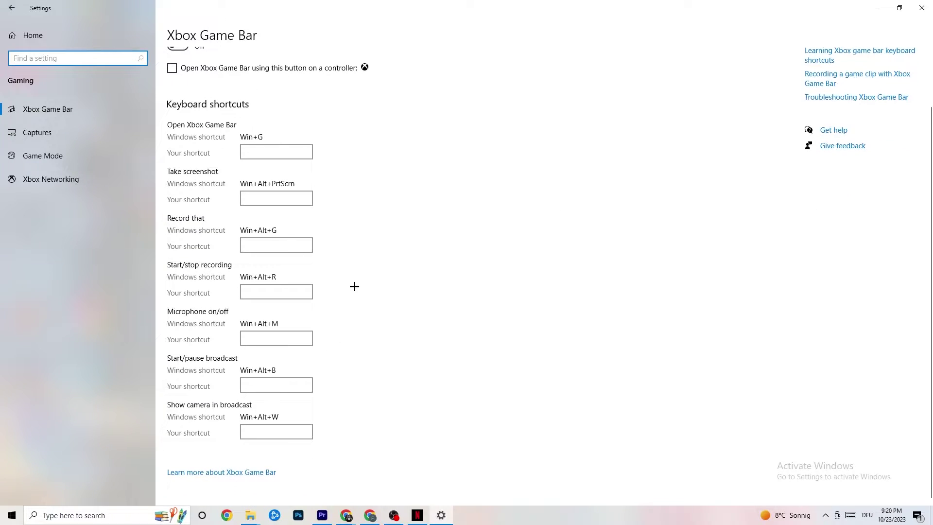
scroll(354, 287, "up", 2)
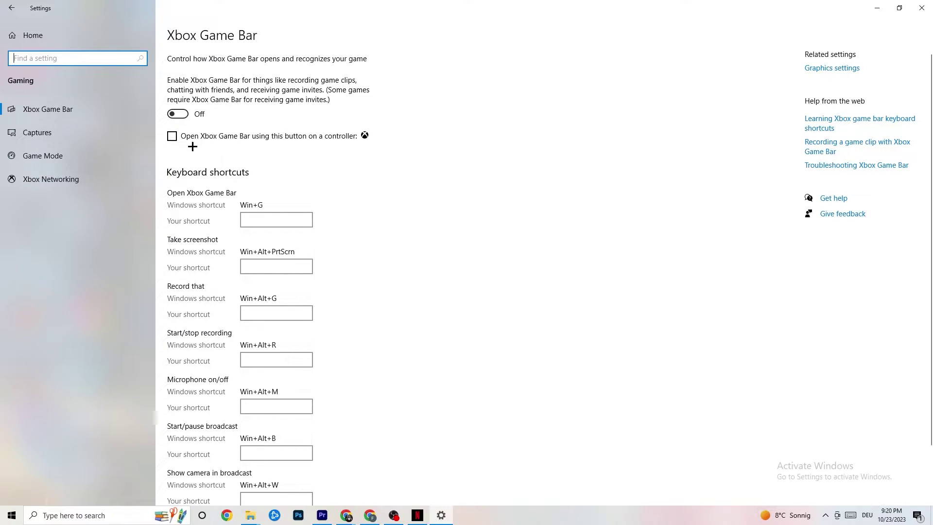
Step: Check the Captures recording options and the Game Mode setting, and return to the Settings home page
left_click(78, 130)
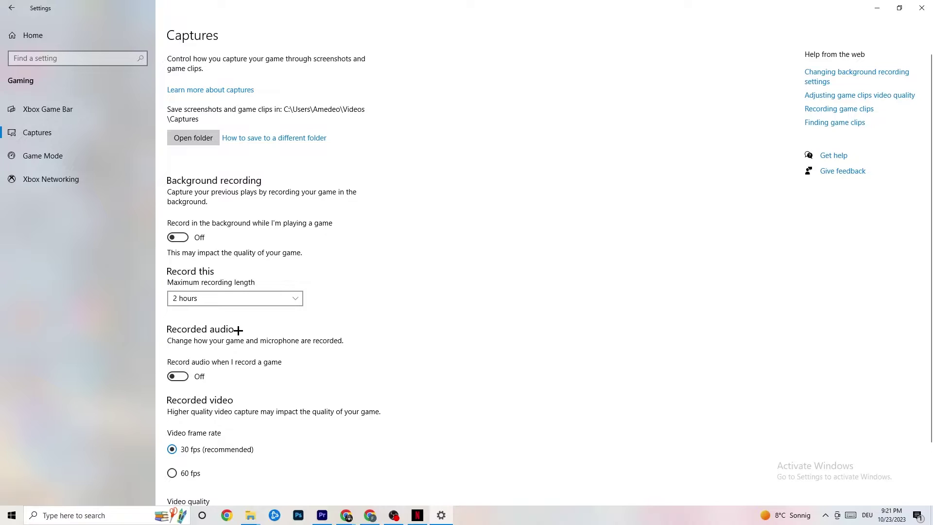
scroll(252, 343, "down", 3)
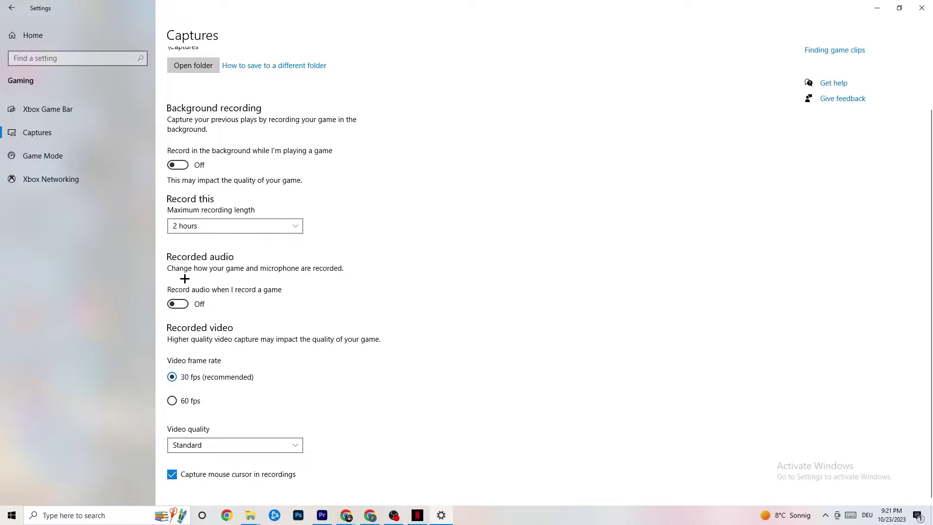
left_click(71, 163)
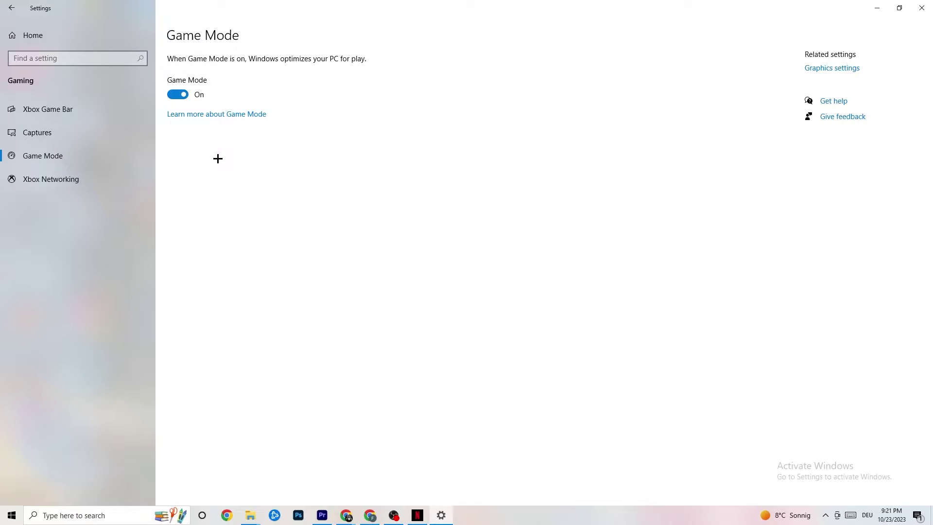
left_click(14, 8)
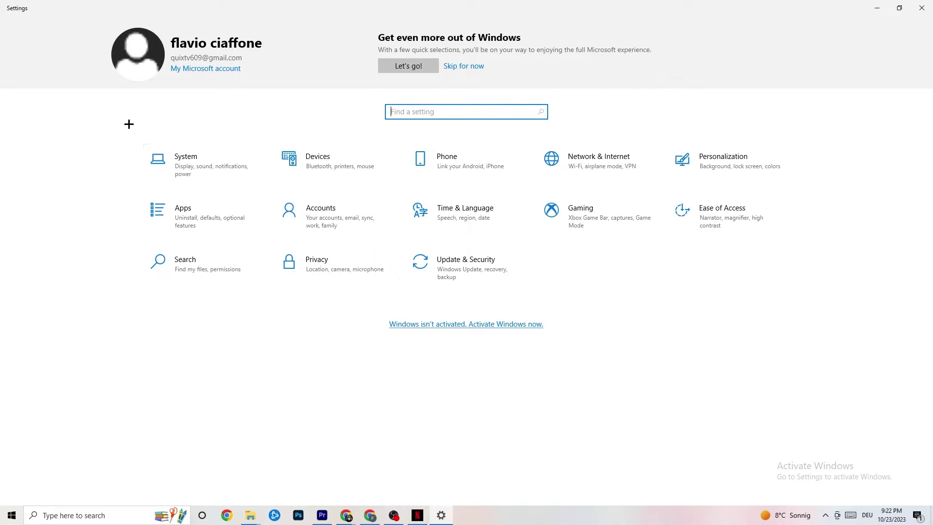
Step: Check the Windows Update status and the Troubleshoot page under Update & Security, and close Settings
left_click(481, 275)
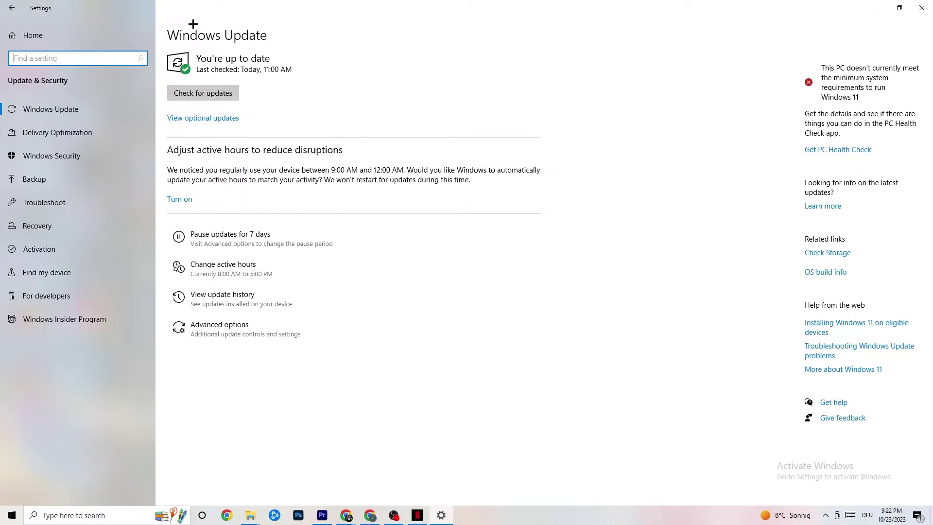
left_click(281, 69)
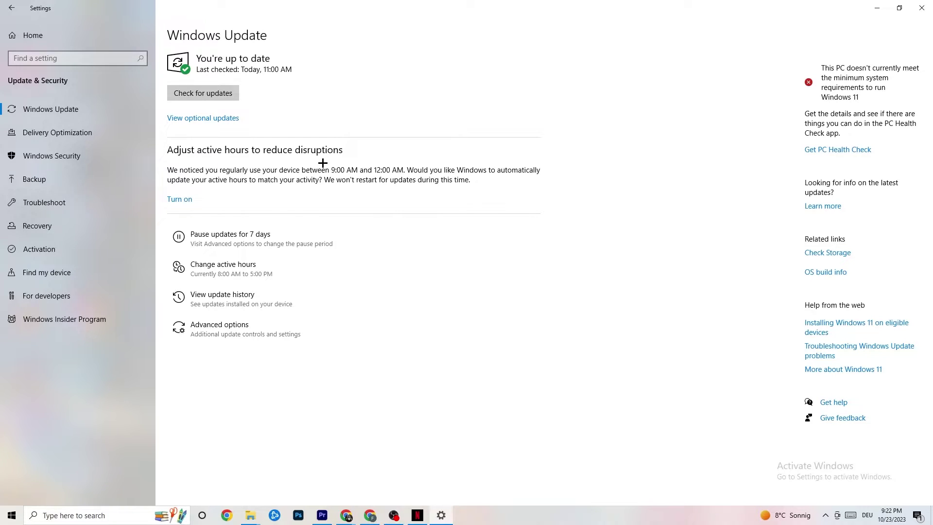
left_click(76, 203)
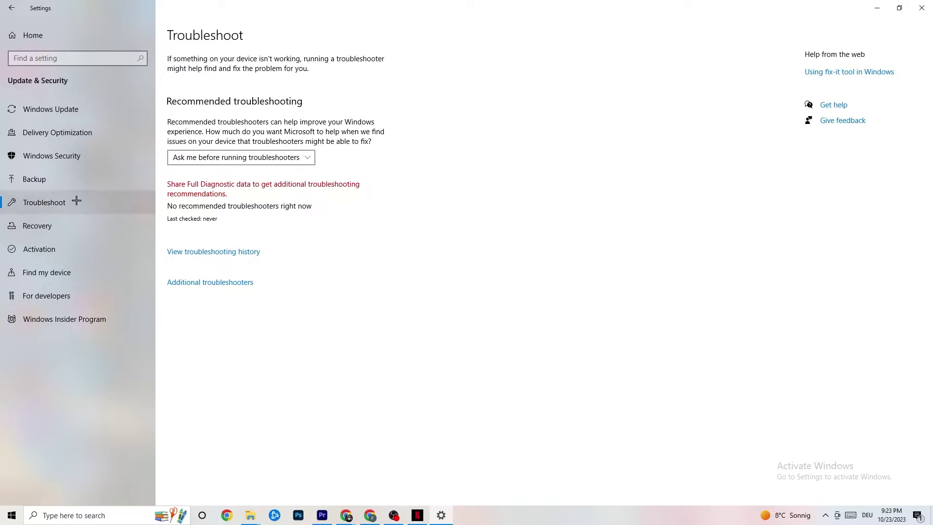
left_click(920, 6)
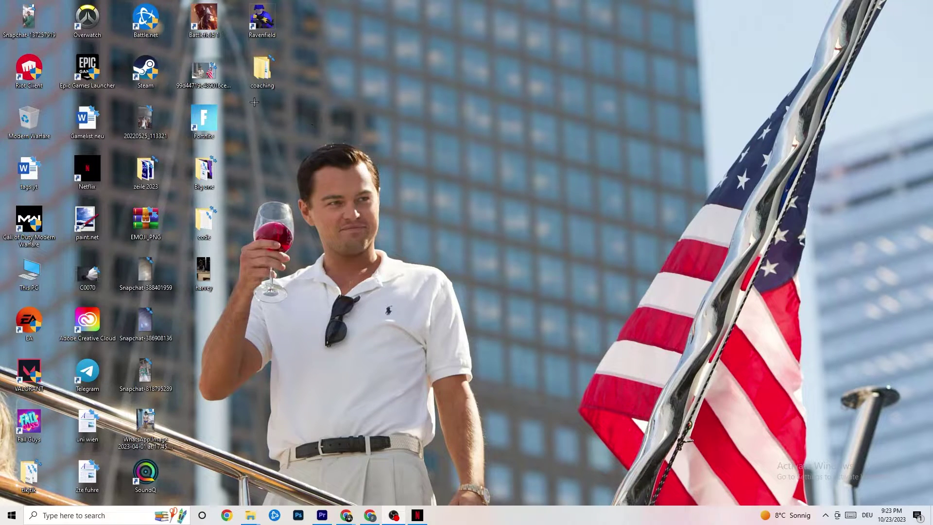
Step: Move the Steam shortcut away from the other icons into the empty middle area of the desktop
left_click_drag(146, 68, 494, 169)
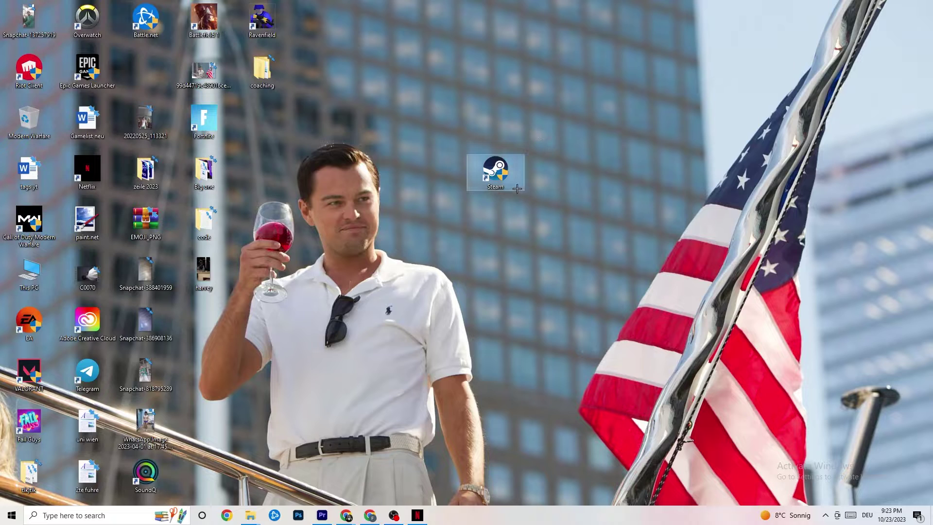
right_click(494, 177)
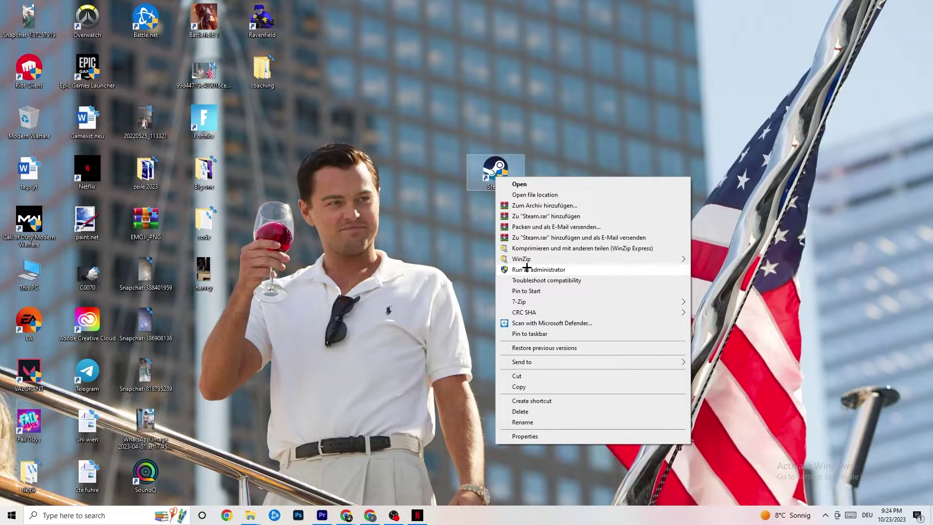
left_click(405, 245)
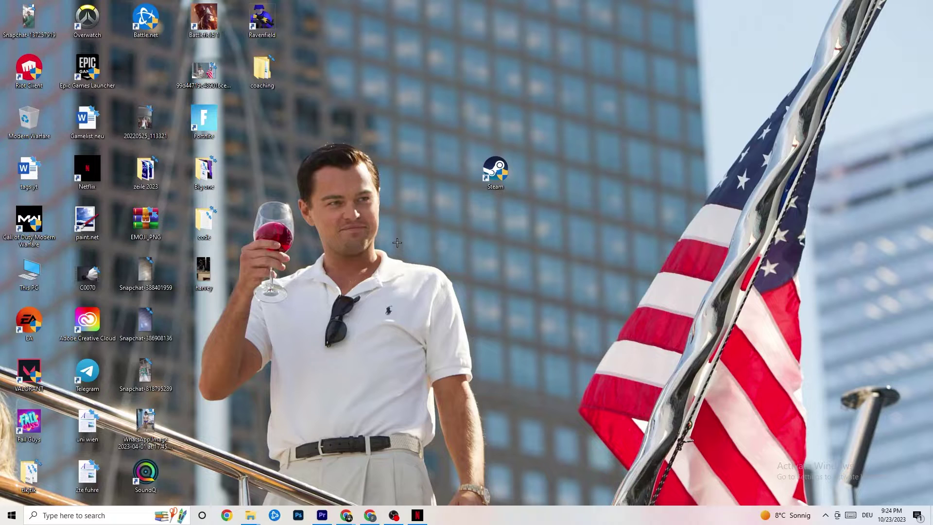
left_click_drag(486, 176, 427, 175)
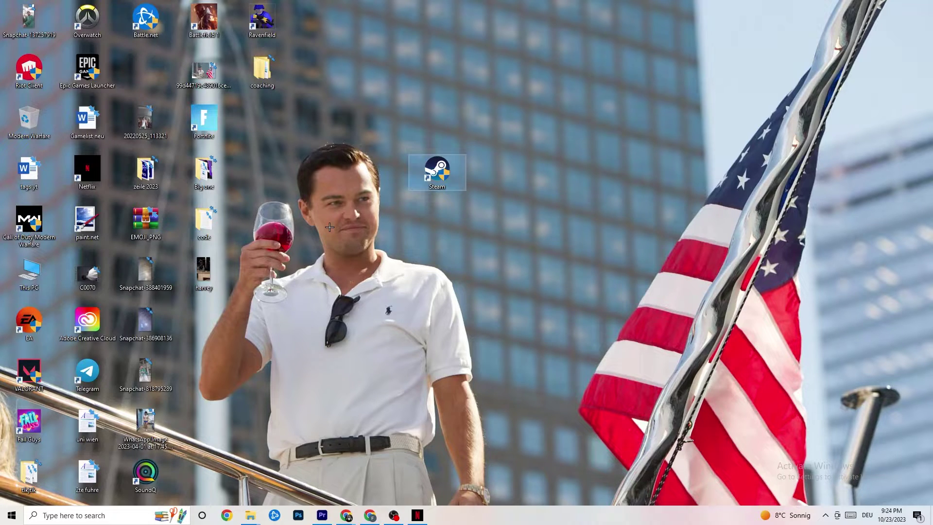
Step: Open the Steam shortcut's properties, review its compatibility settings and the available Windows compatibility modes, and accept the dialog
right_click(427, 175)
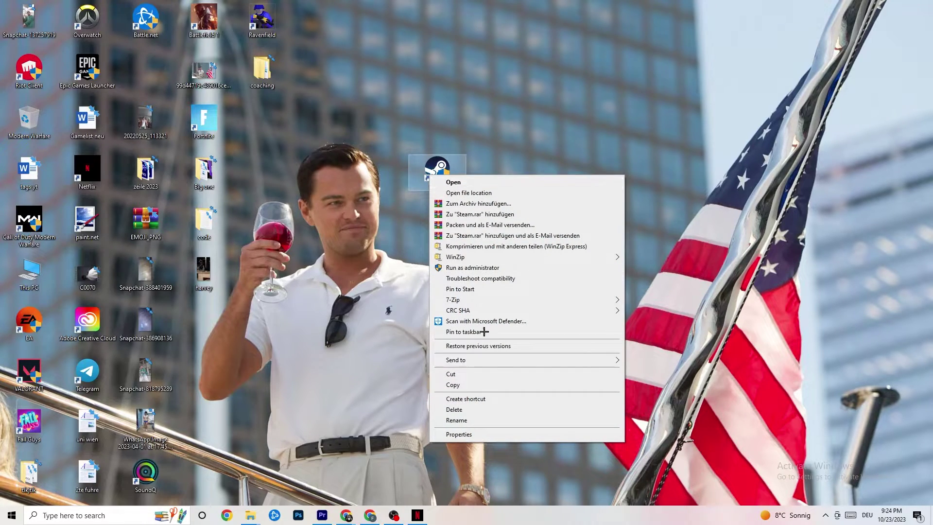
left_click(474, 435)
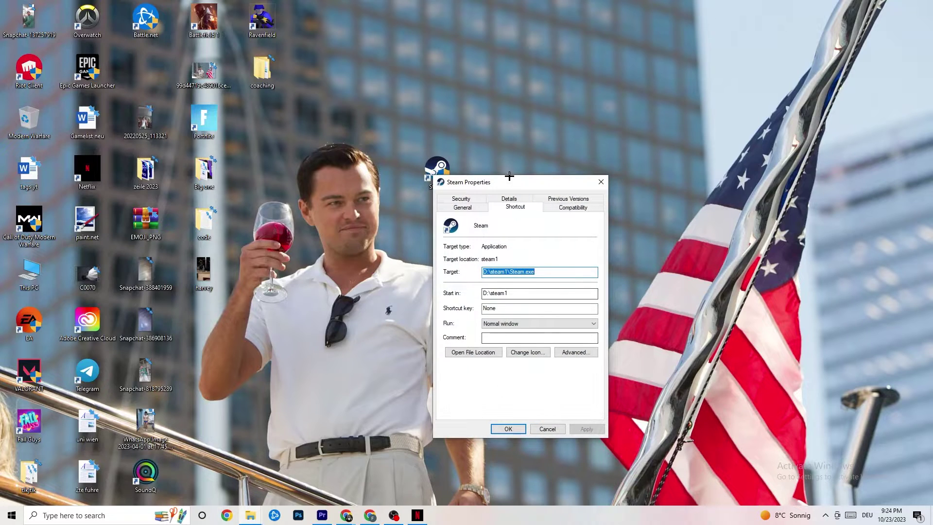
left_click_drag(509, 176, 375, 43)
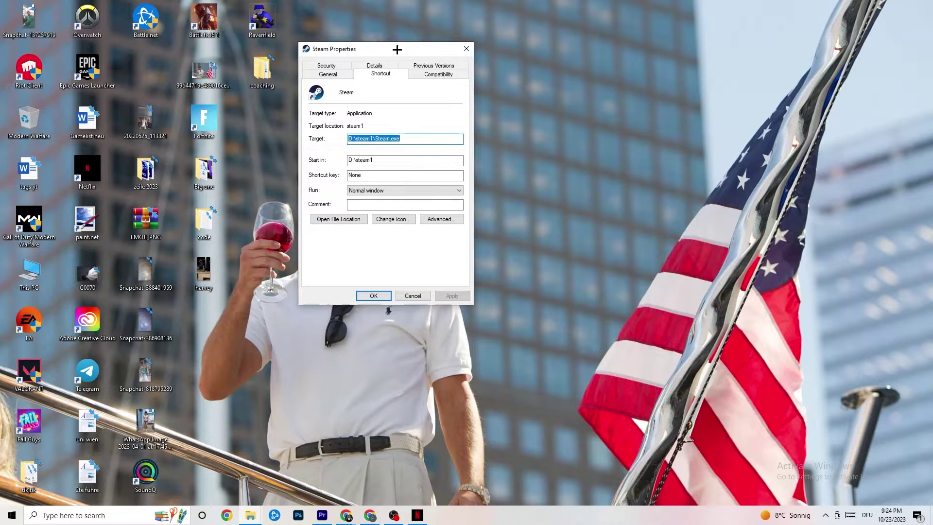
left_click(425, 73)
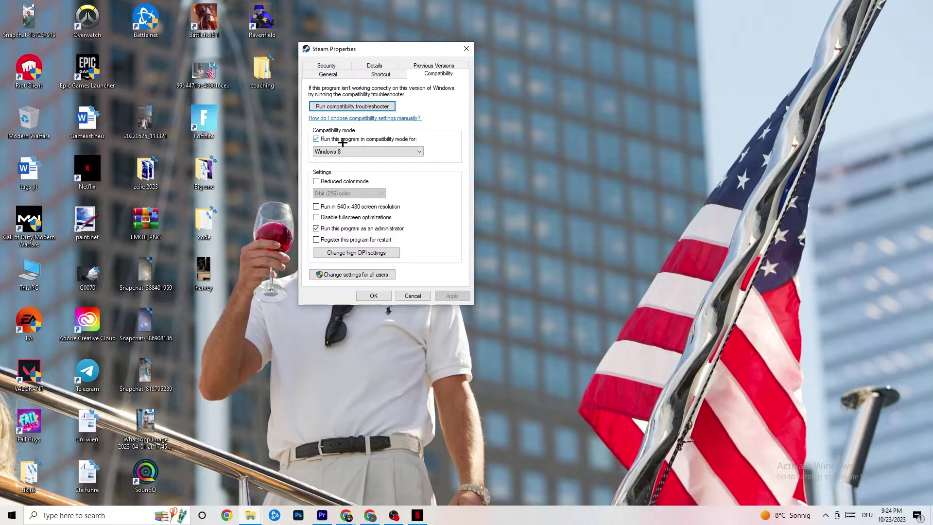
left_click(400, 150)
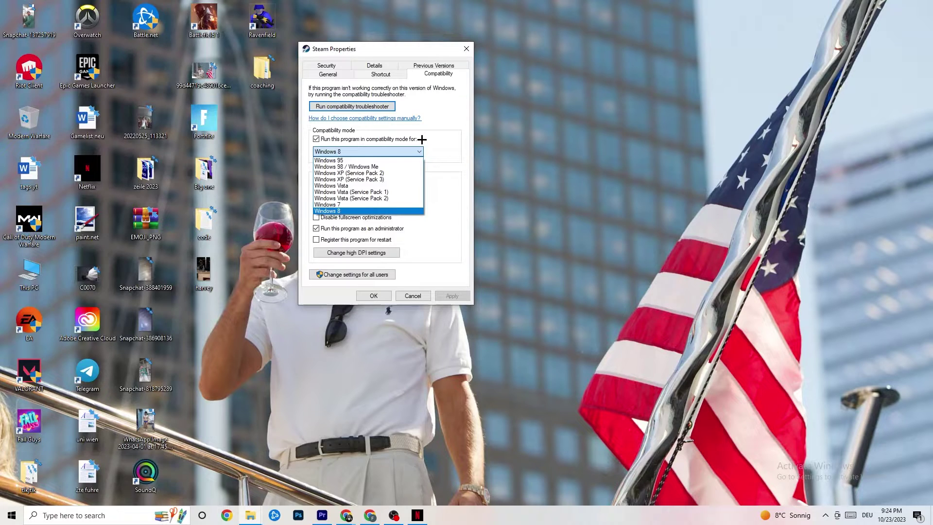
left_click(423, 139)
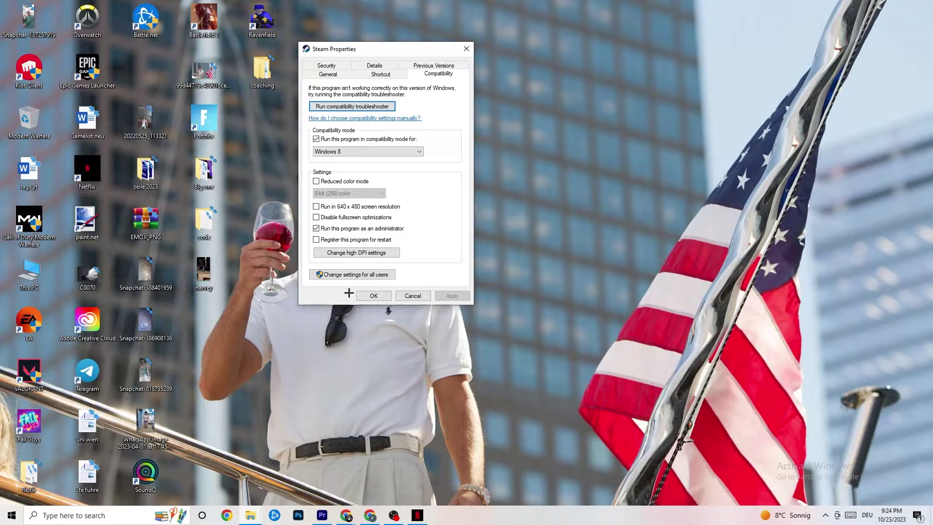
left_click(374, 295)
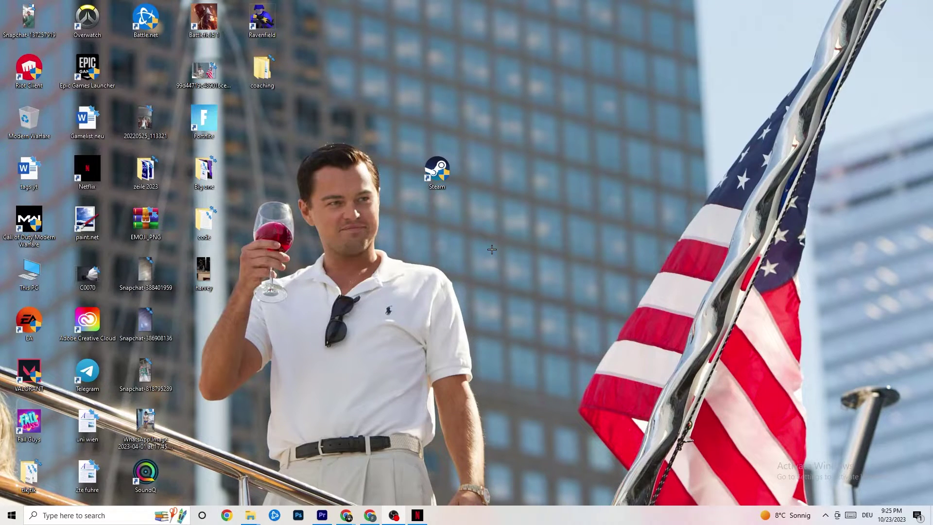
right_click(451, 183)
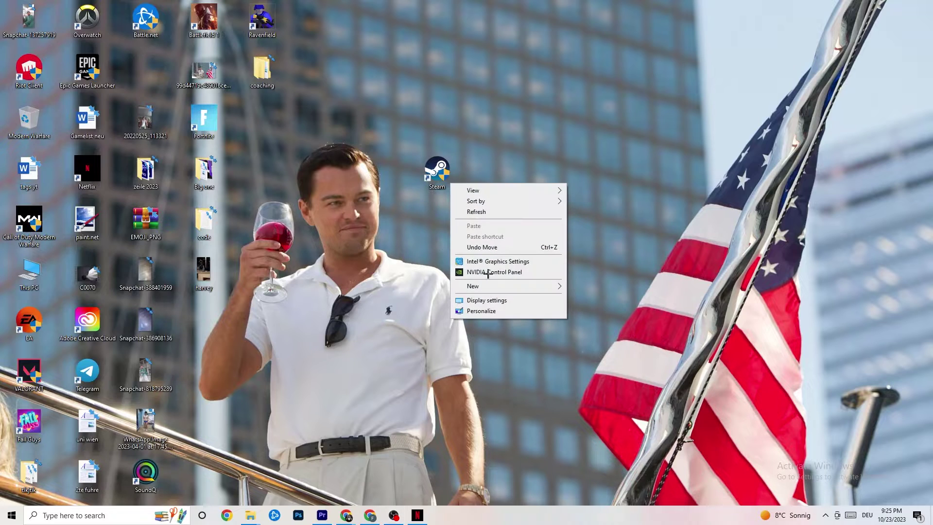
right_click(465, 98)
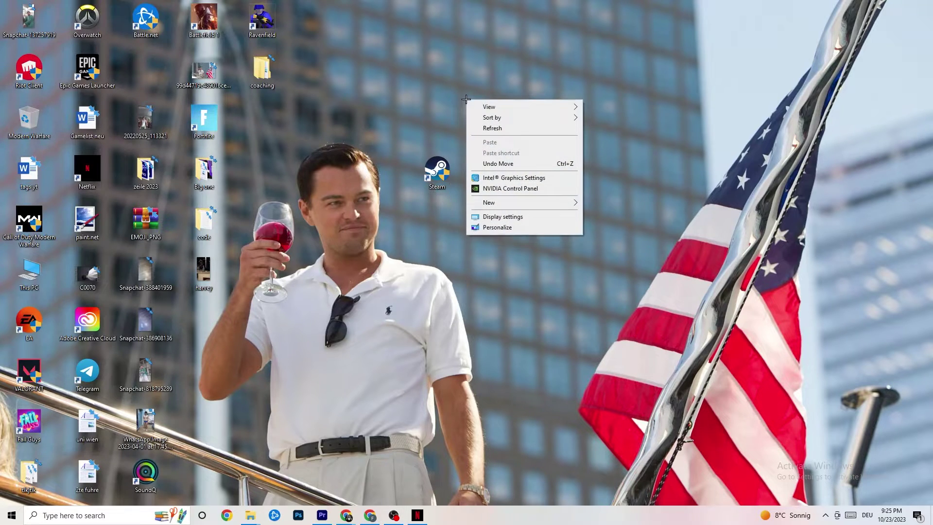
left_click(325, 162)
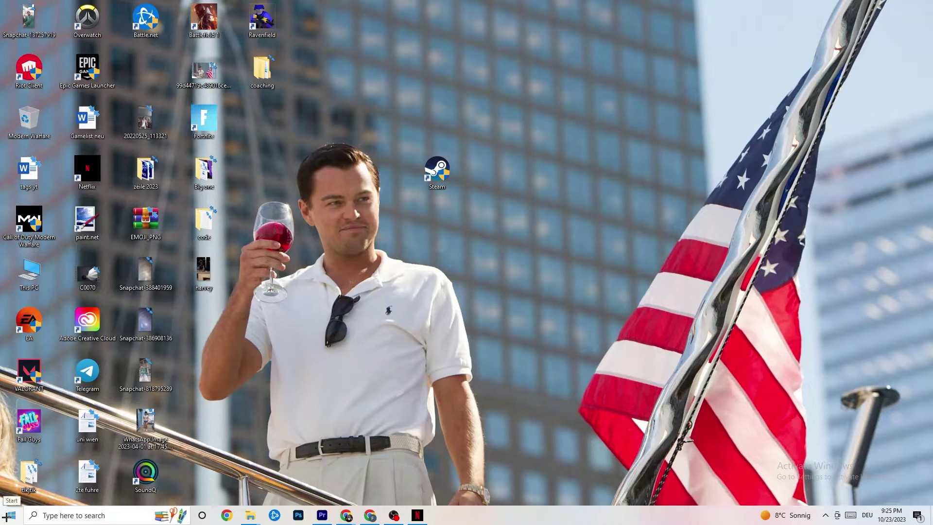
left_click(437, 170)
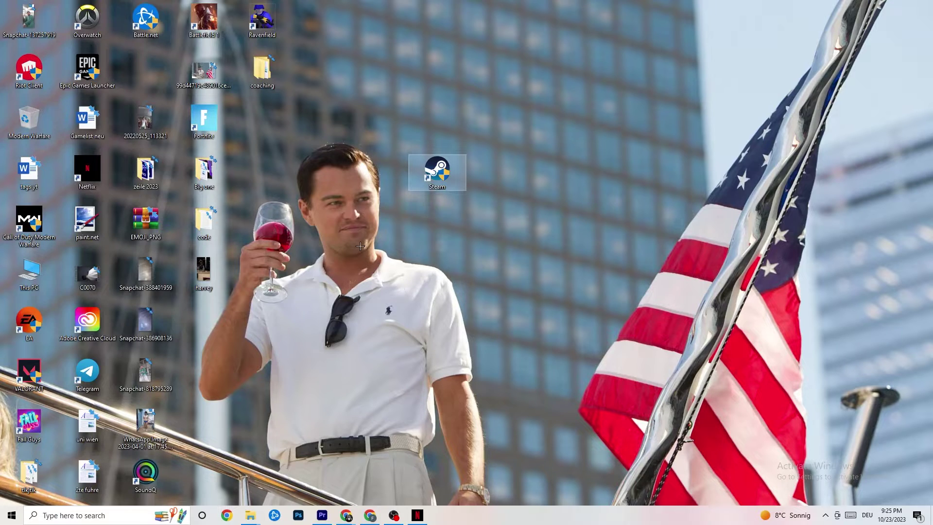
Step: Open Task Manager and maximize its window
right_click(517, 522)
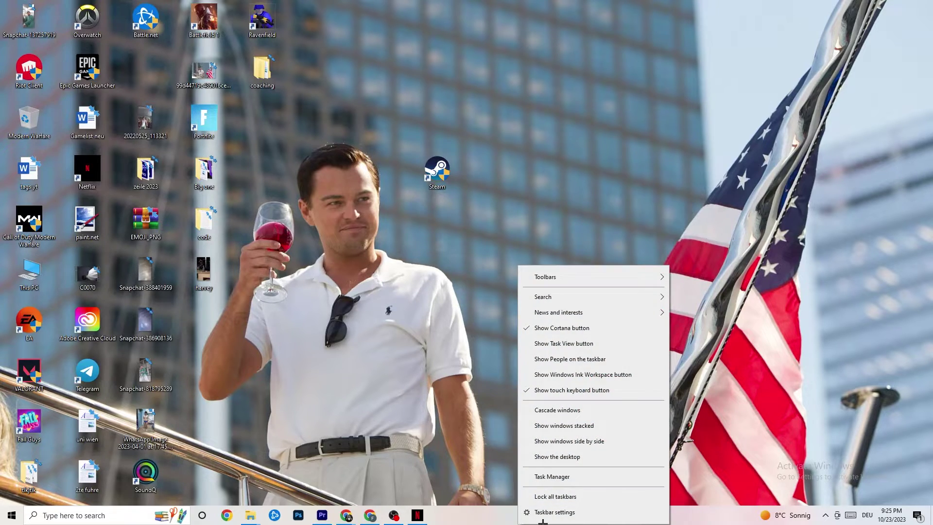
left_click(575, 477)
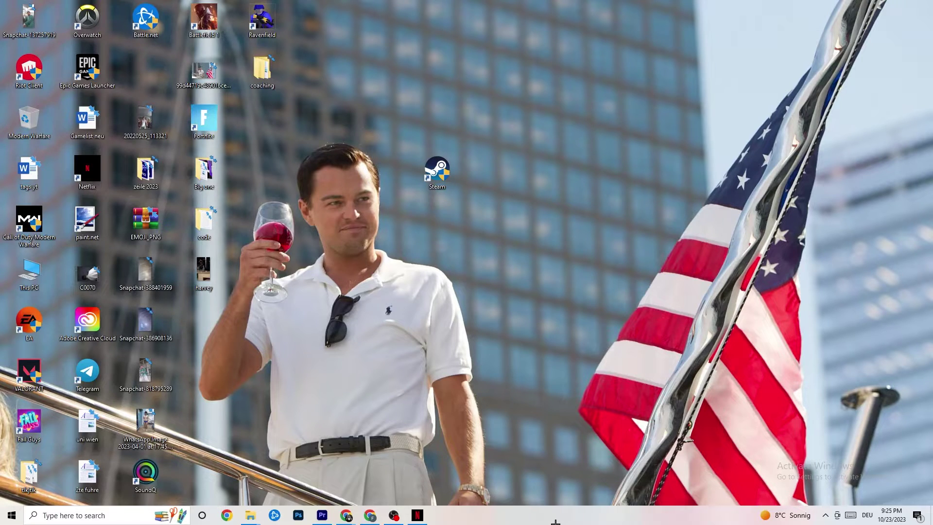
double_click(538, 25)
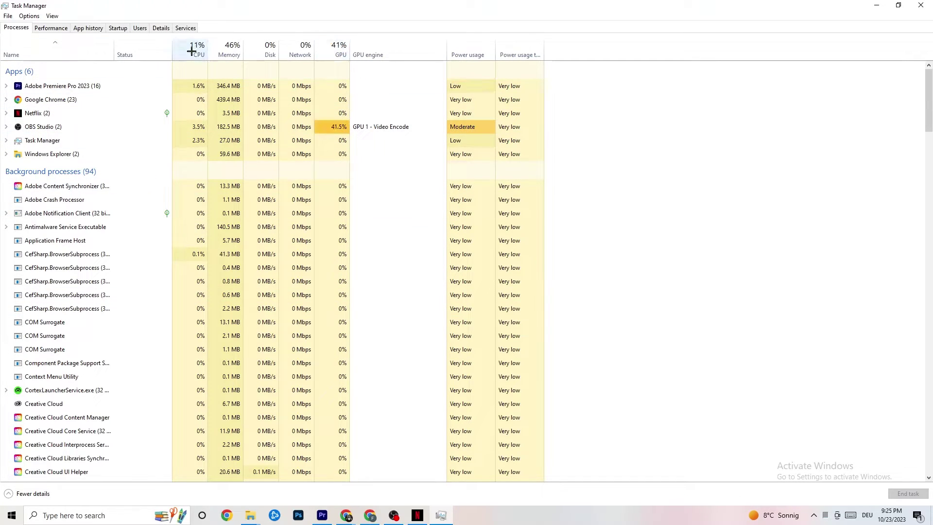
Step: Check the available actions for the Windows Explorer process and for the Pivot Software startup entry
right_click(62, 155)
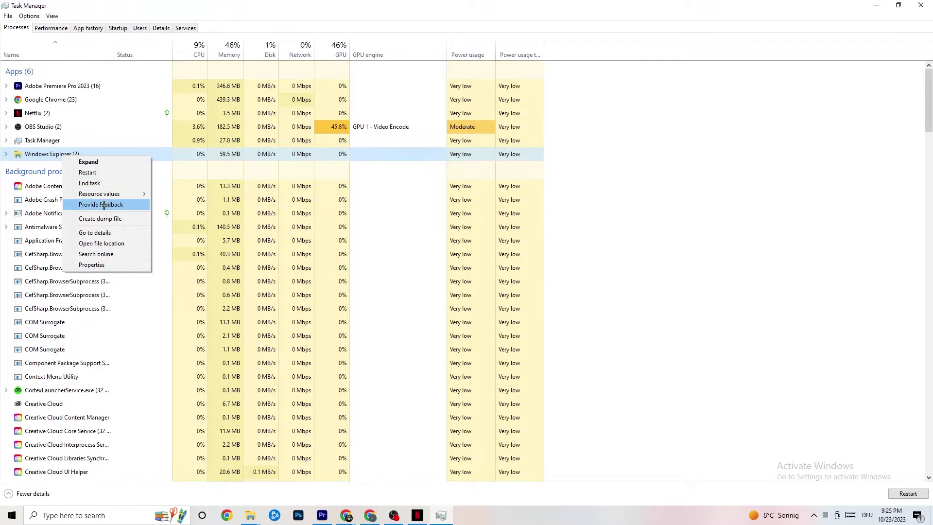
left_click(683, 144)
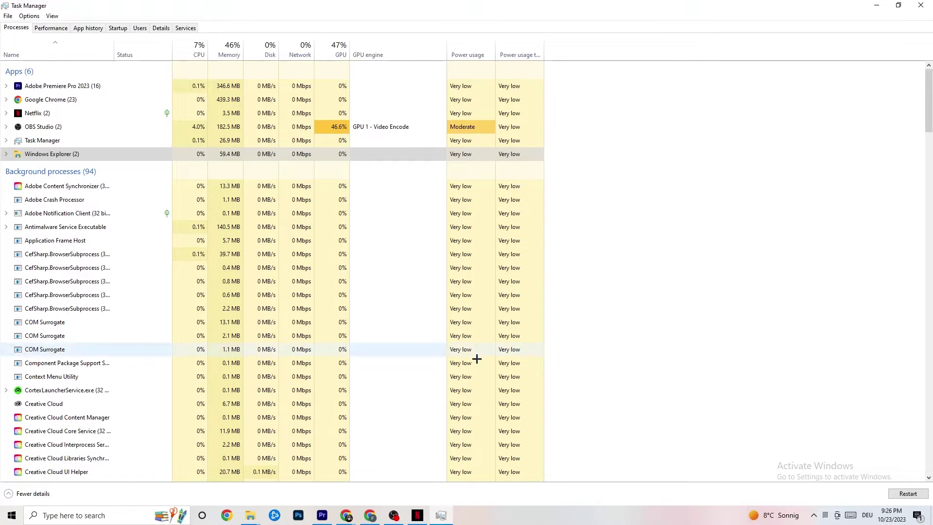
left_click(117, 27)
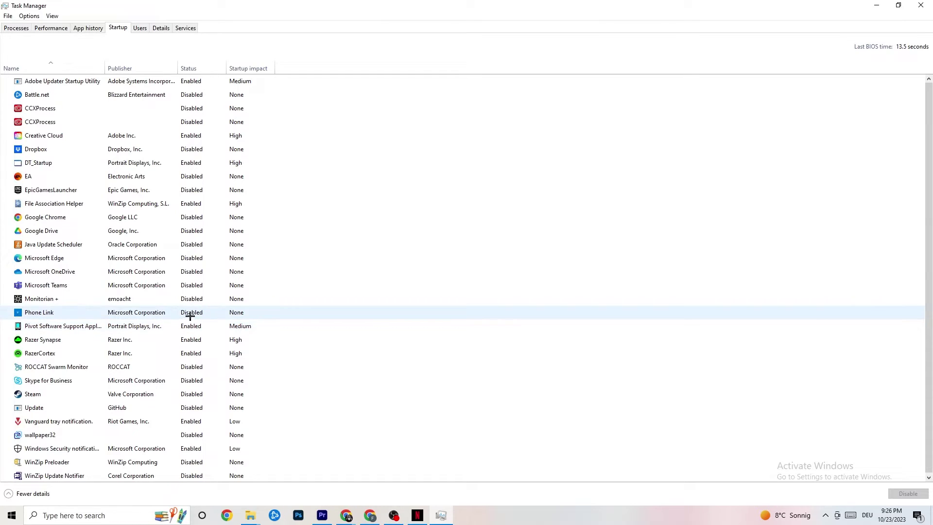
right_click(189, 326)
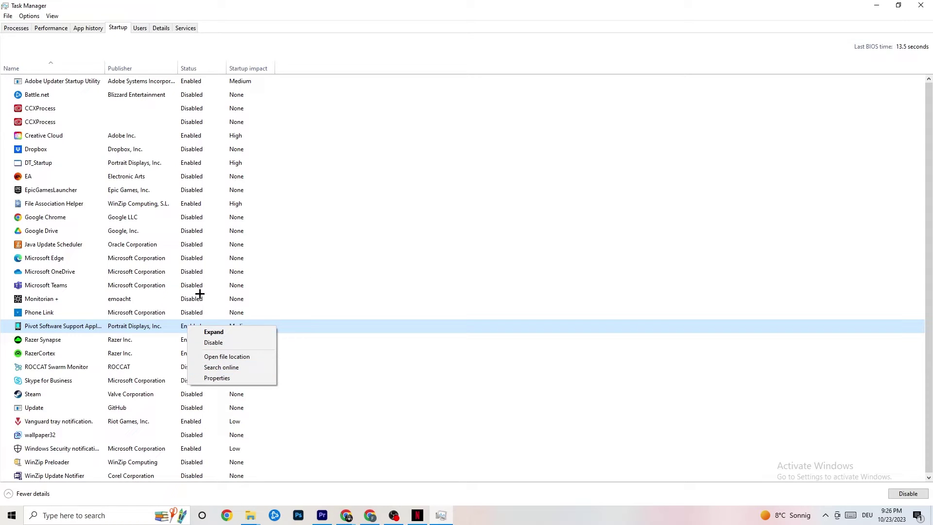
Step: Check the priority options of the Adobe Premiere Pro process in the detailed process list, and close Task Manager
left_click(160, 28)
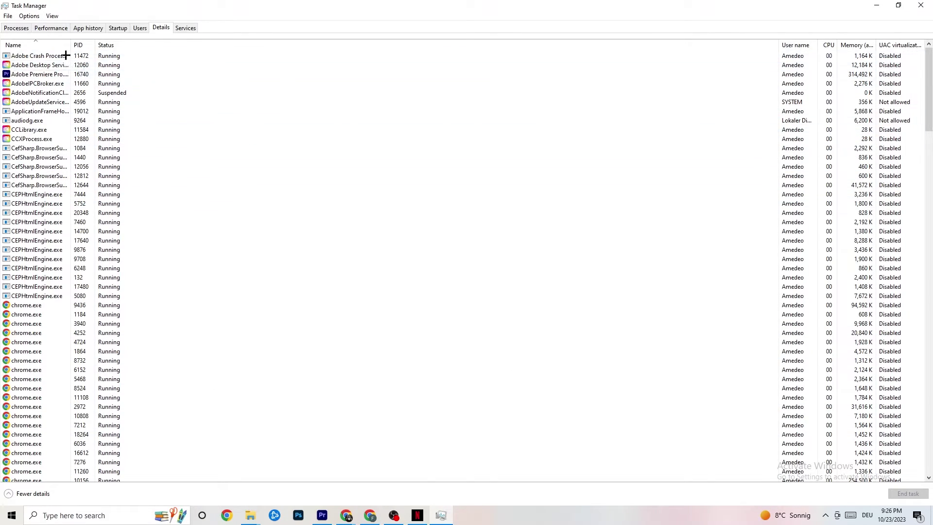
right_click(40, 79)
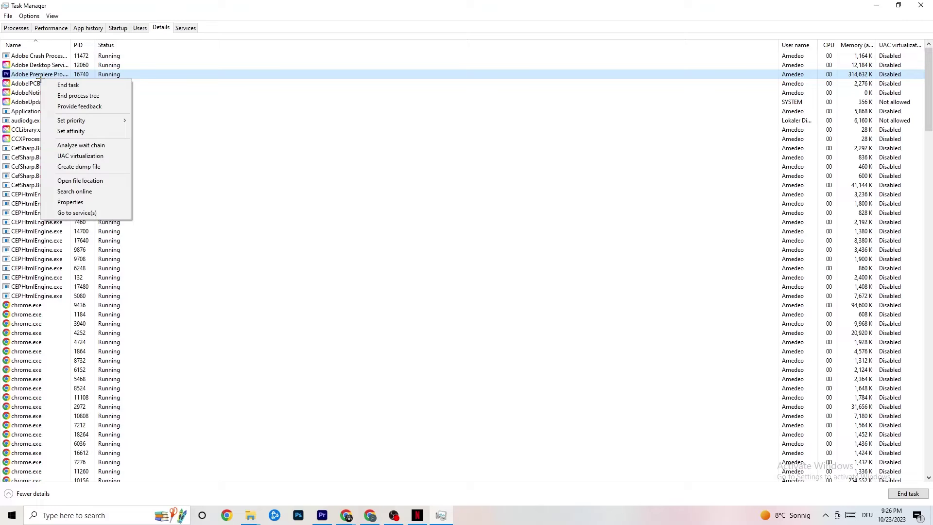
mouse_move(82, 119)
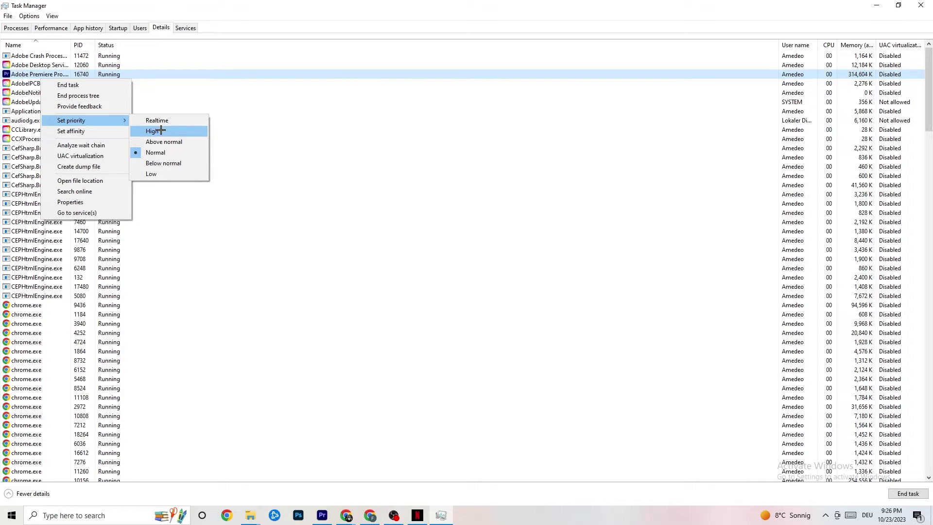
left_click(278, 92)
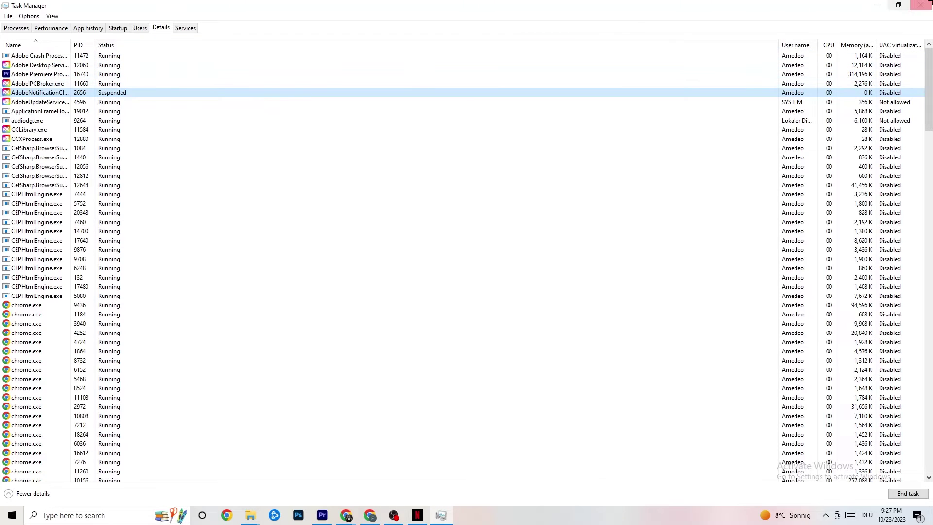
left_click(922, 5)
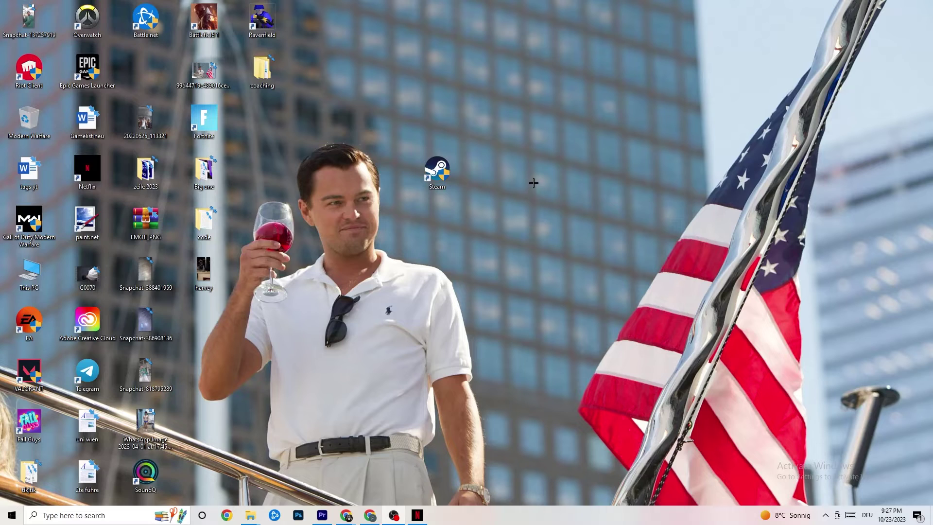
Step: Open NVIDIA Control Panel, review the image settings preview and the display resolution and refresh rate, and close it
right_click(523, 92)
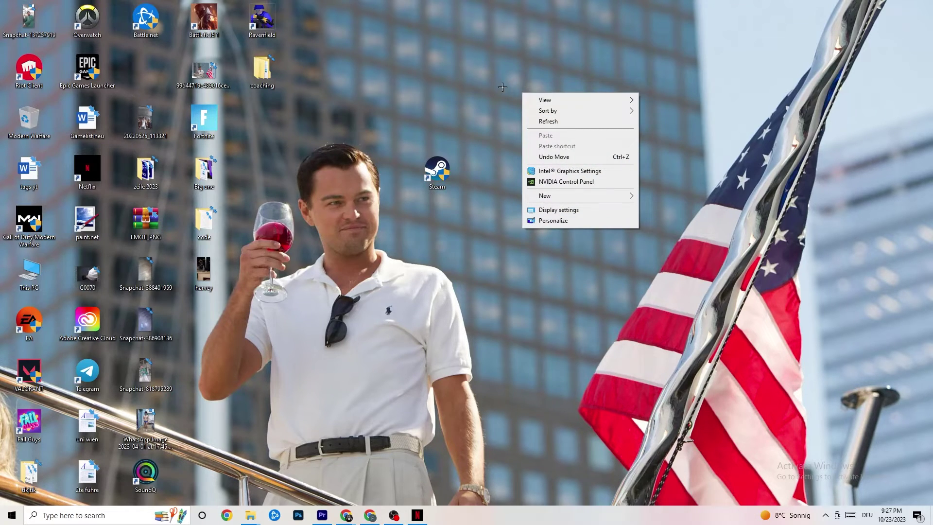
left_click(553, 182)
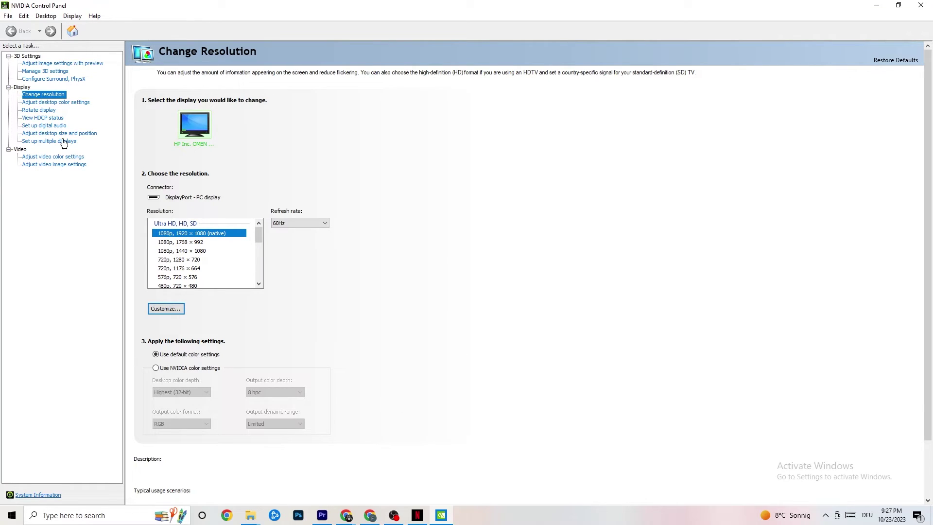
left_click(51, 64)
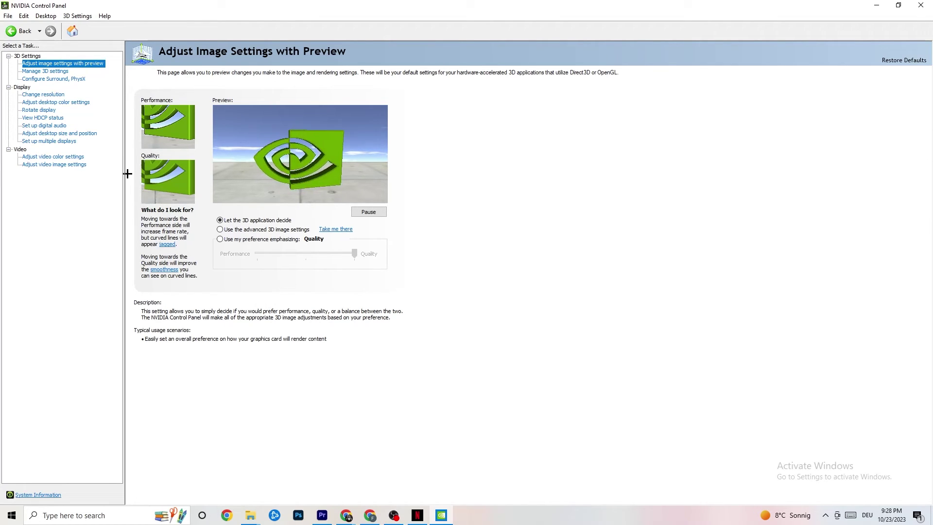
left_click(35, 95)
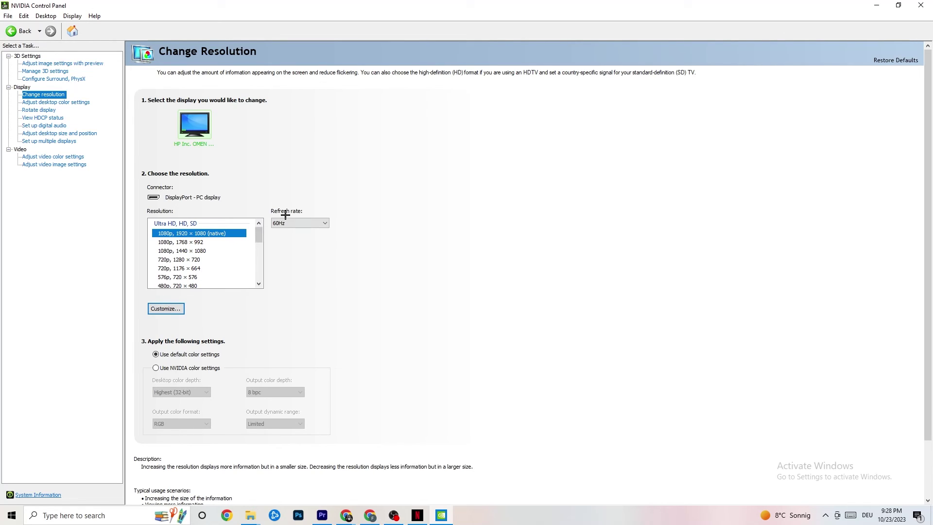
left_click(921, 5)
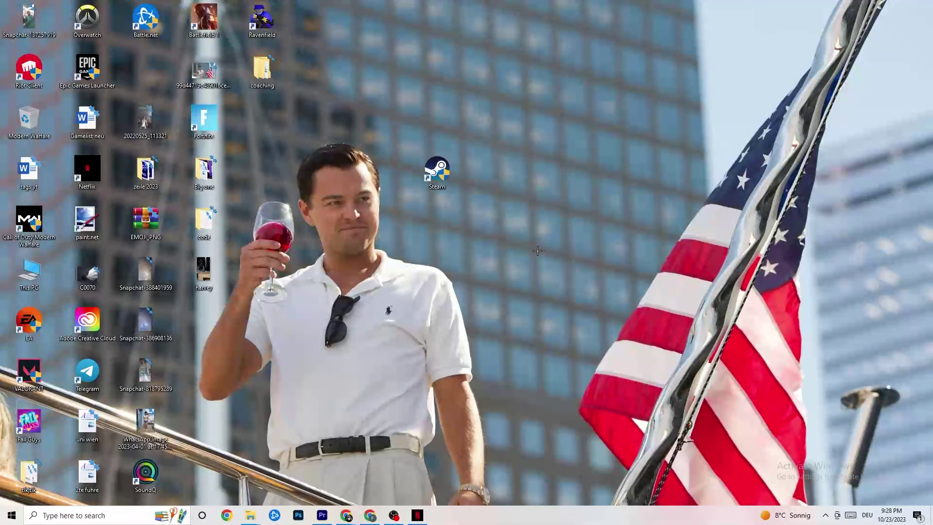